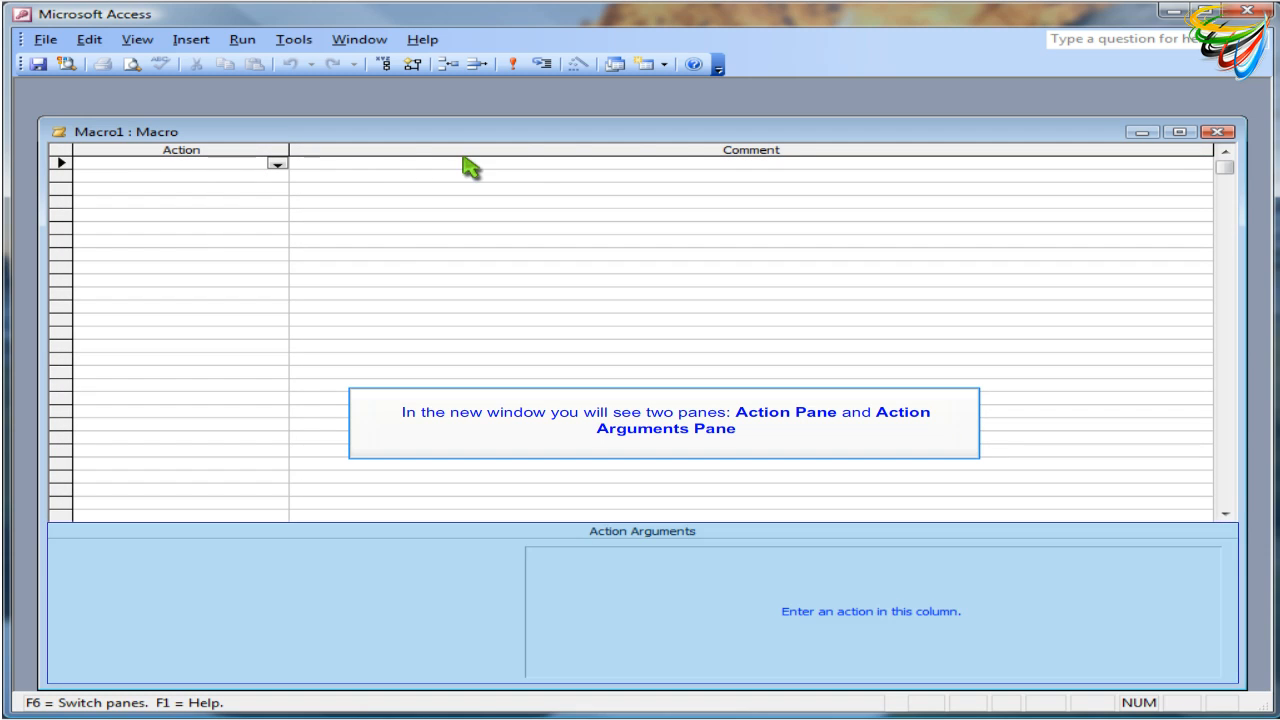
Close the empty macro window and insert another new macro
click(1219, 132)
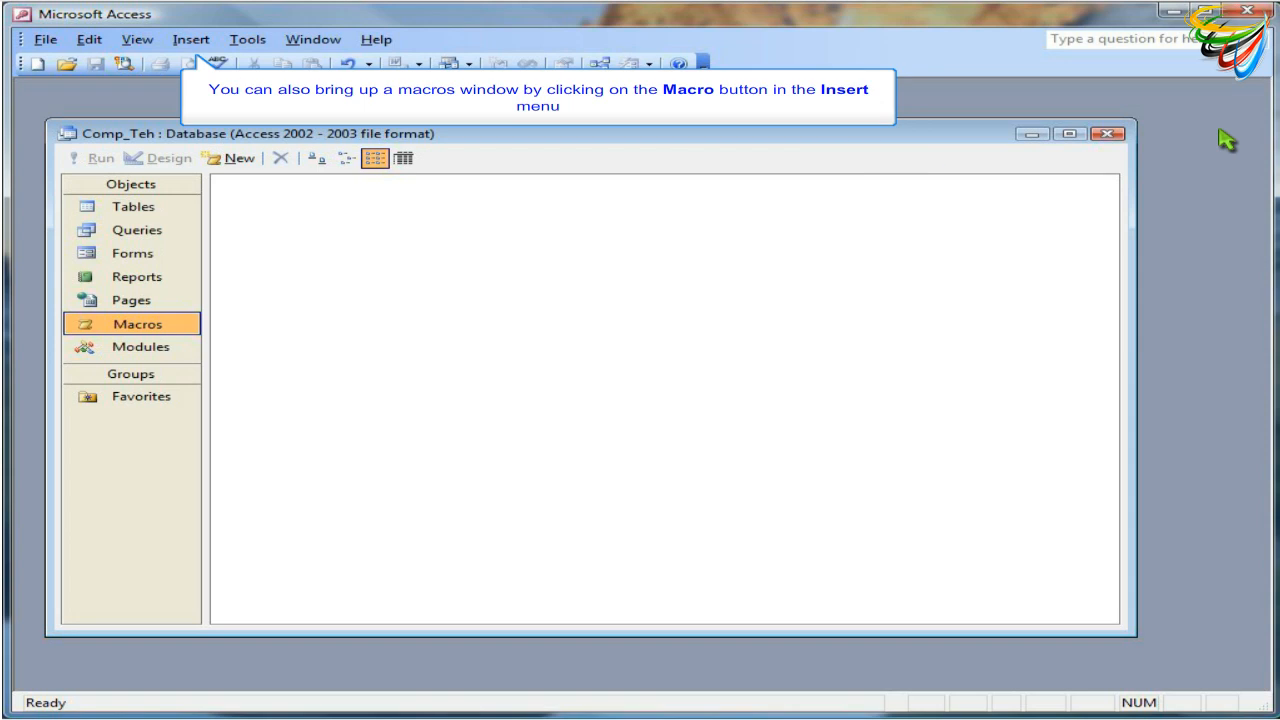
click(190, 40)
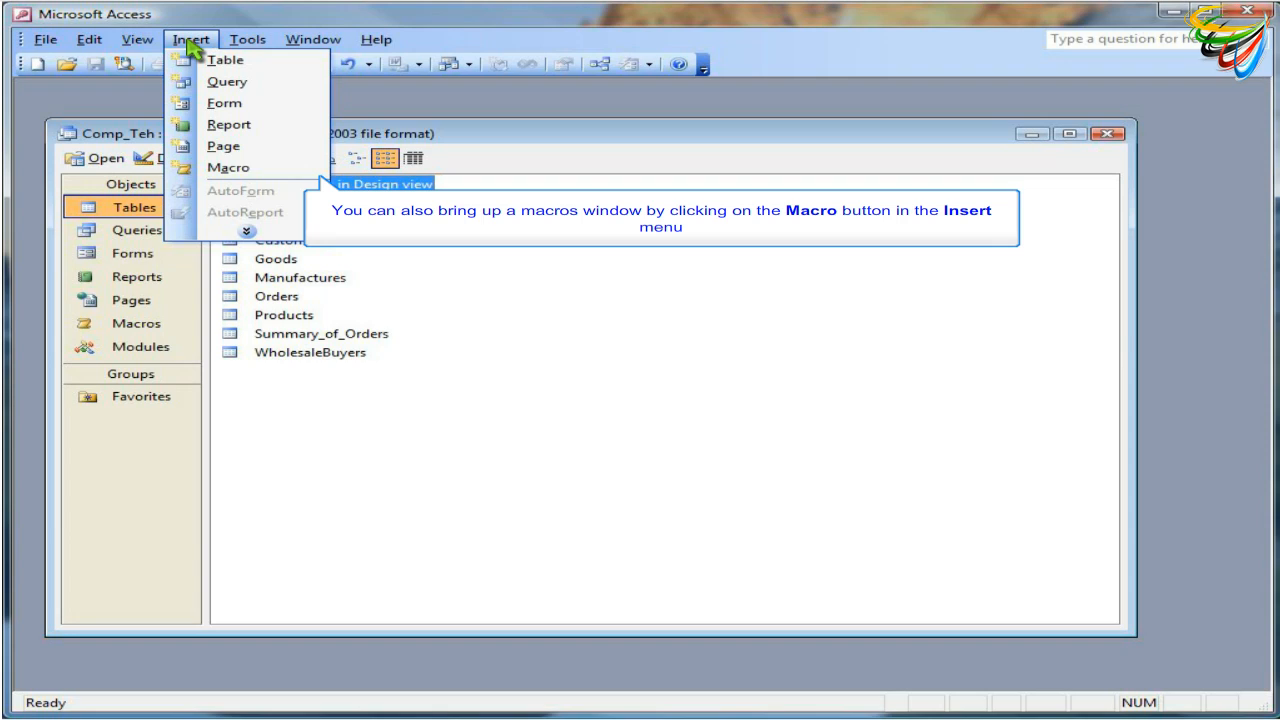
click(241, 169)
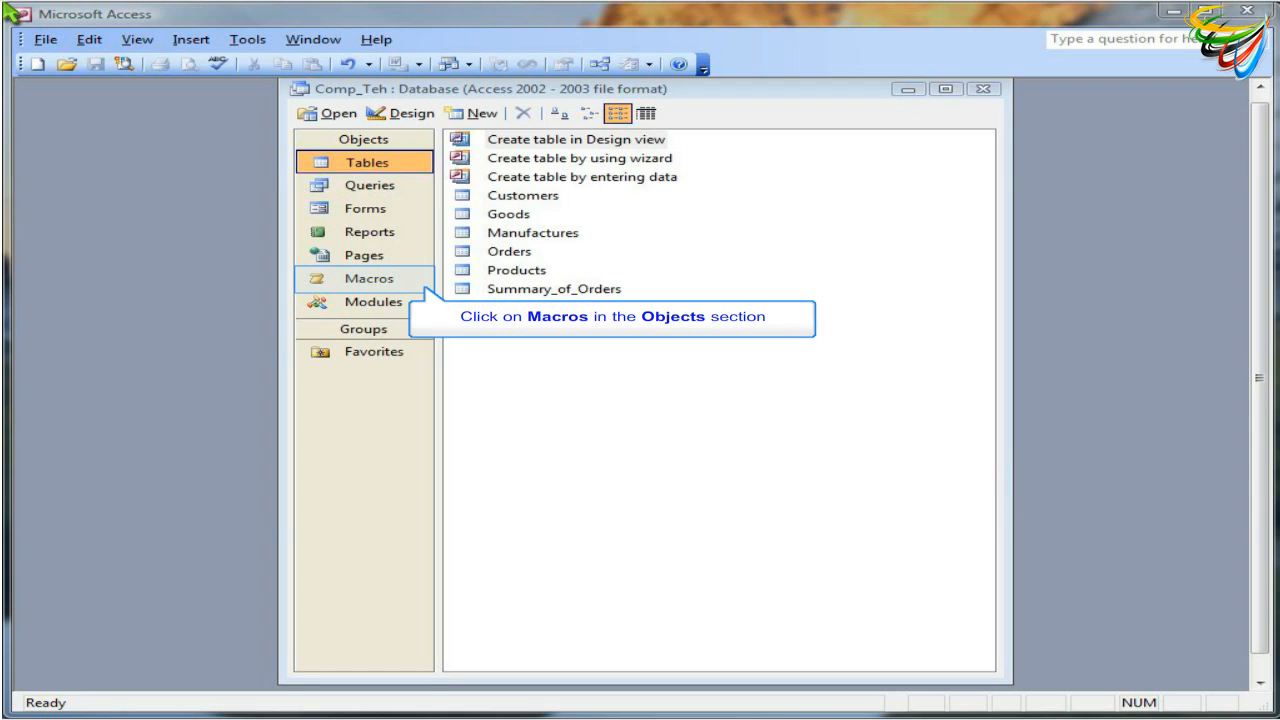
Create a new macro from the database's Macros objects and tile the macro and database windows vertically
click(371, 285)
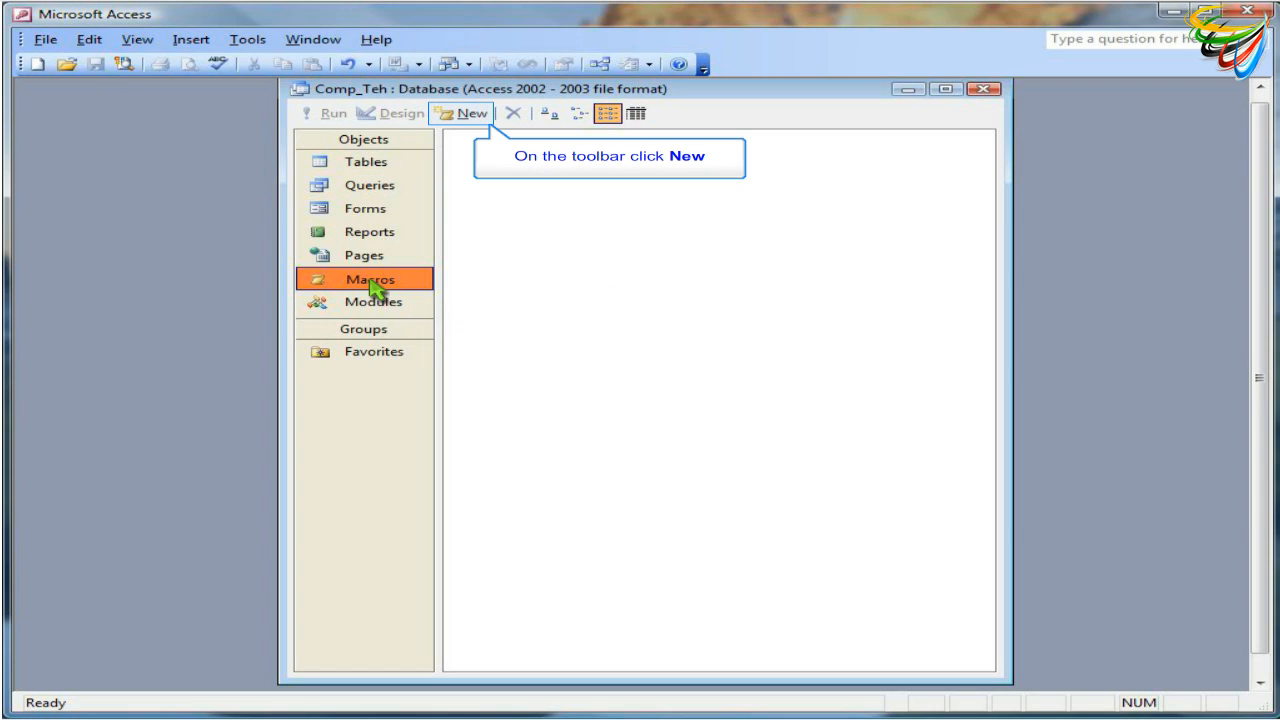
click(487, 119)
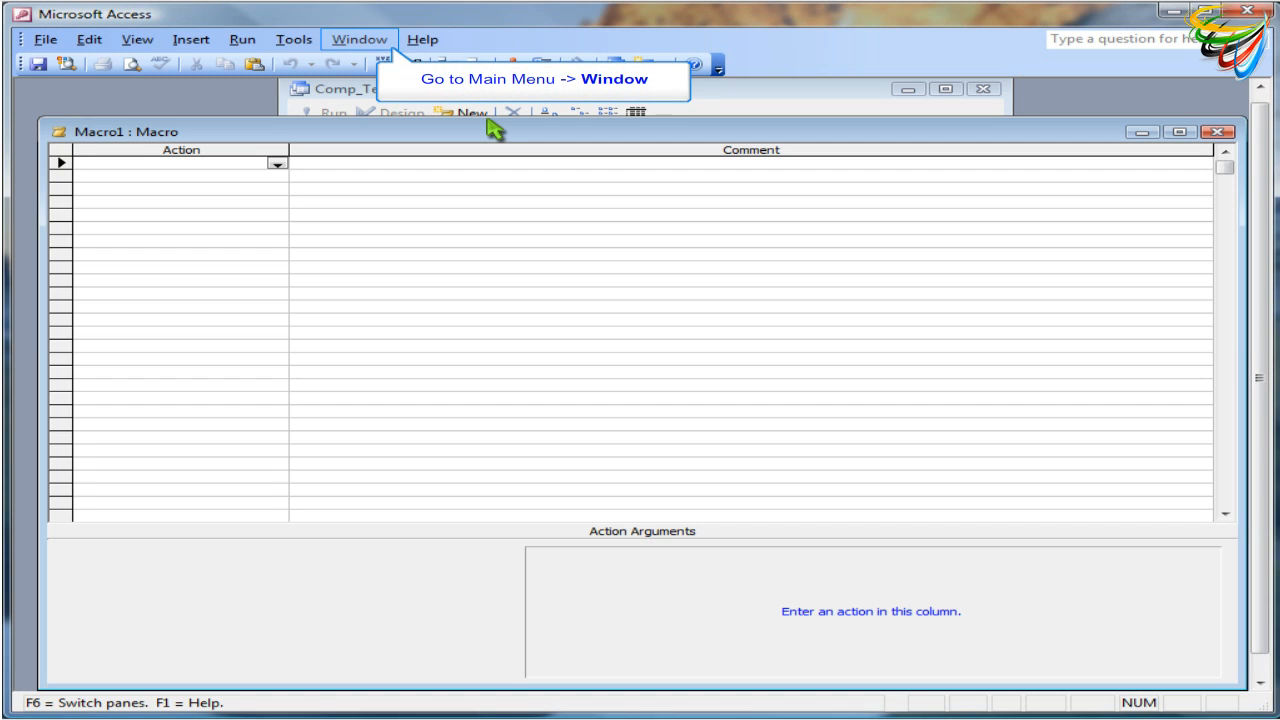
click(364, 40)
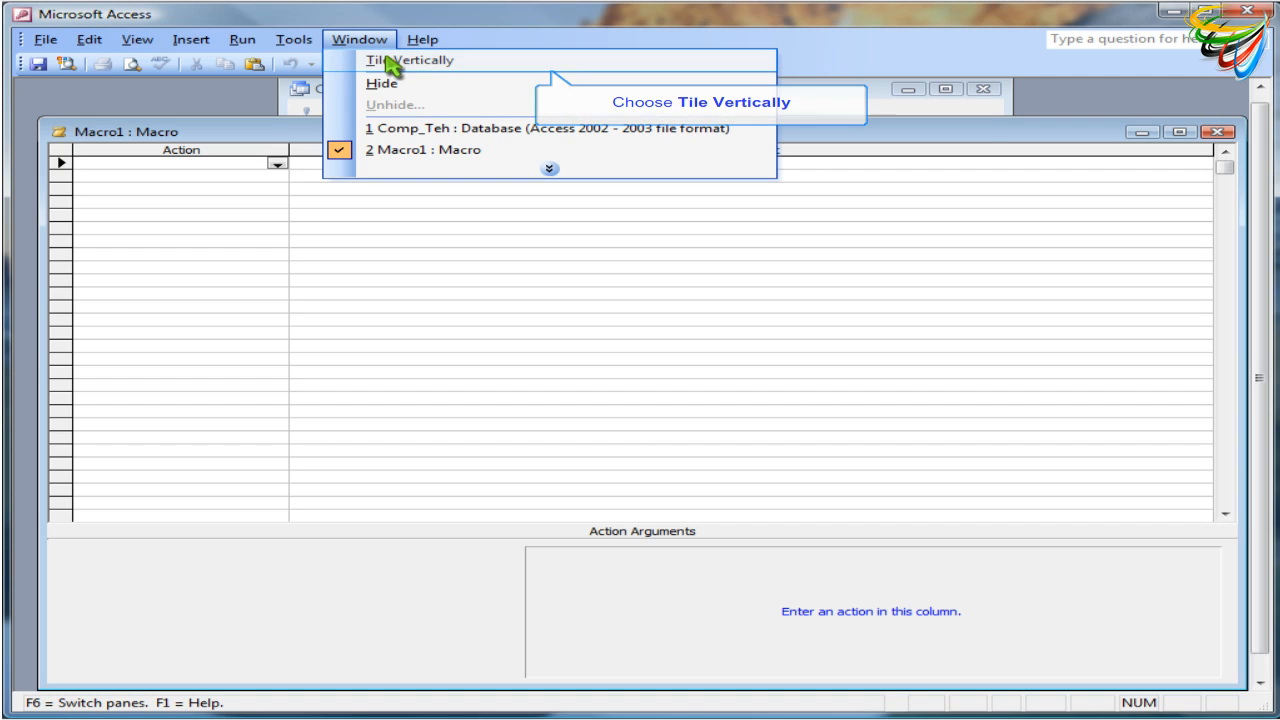
click(388, 60)
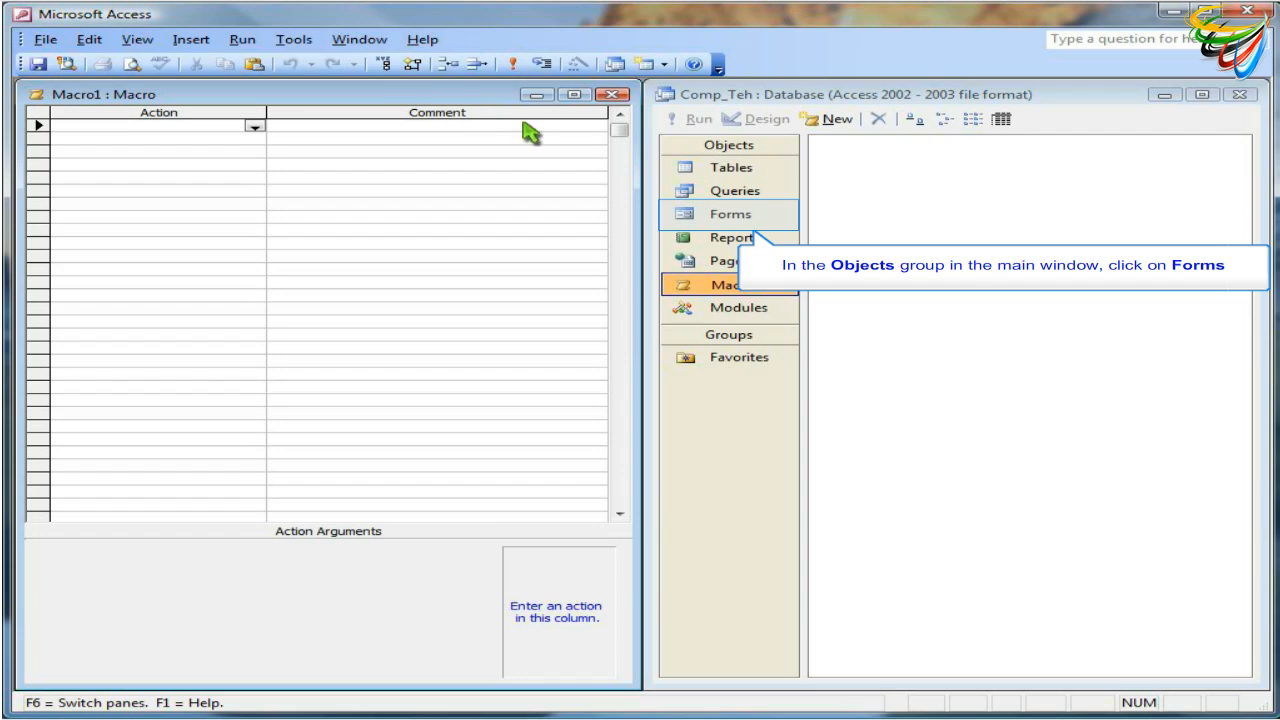
Add the Products form from the database's forms to the first empty Action cell of the macro
click(715, 215)
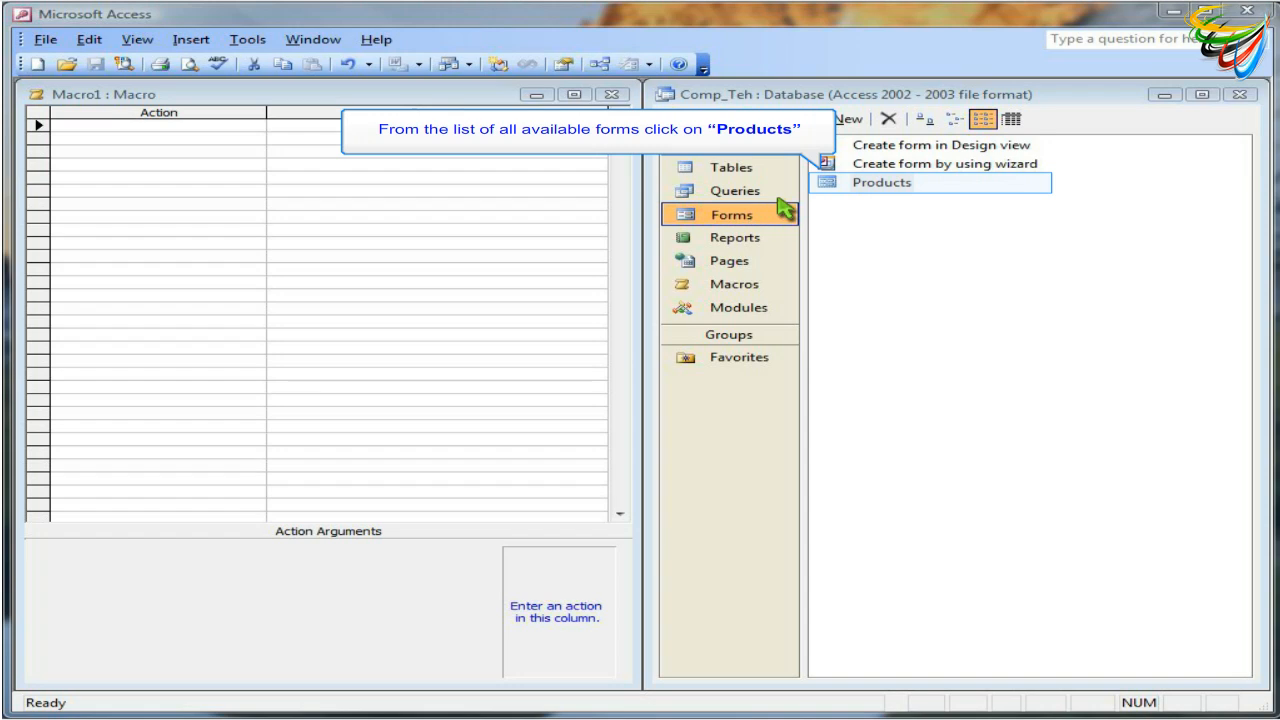
click(833, 188)
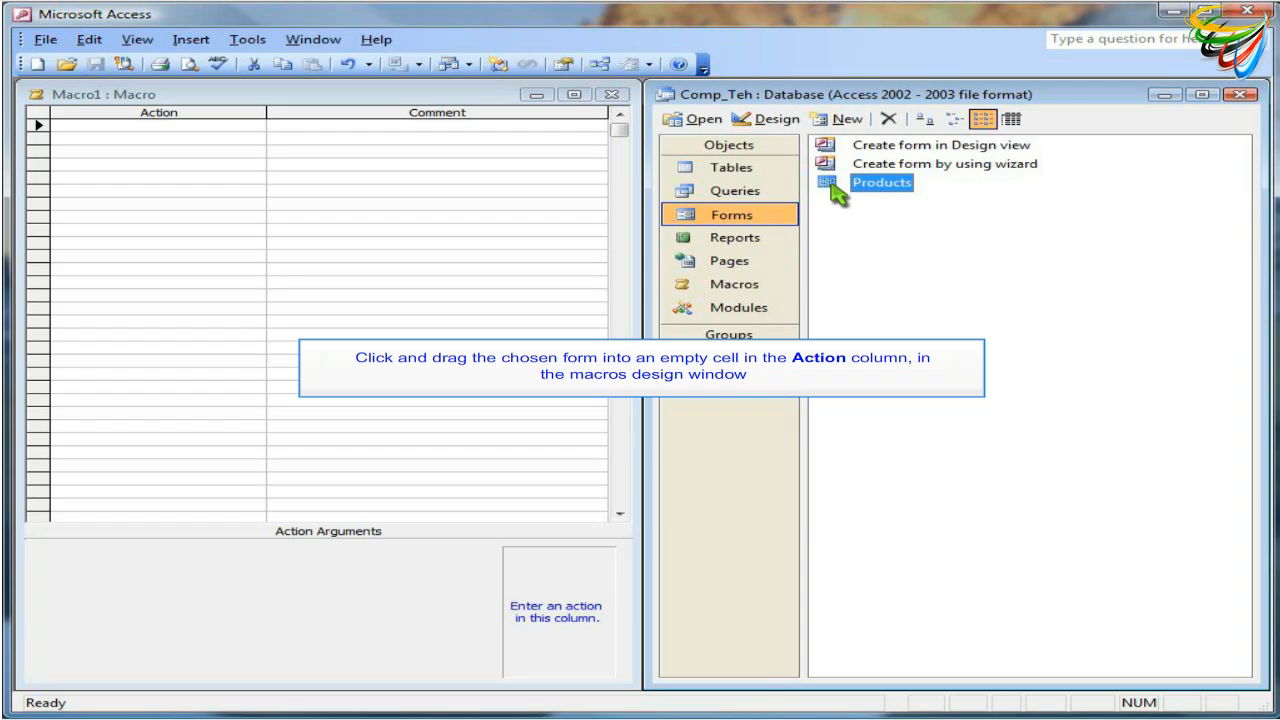
drag(833, 188, 232, 133)
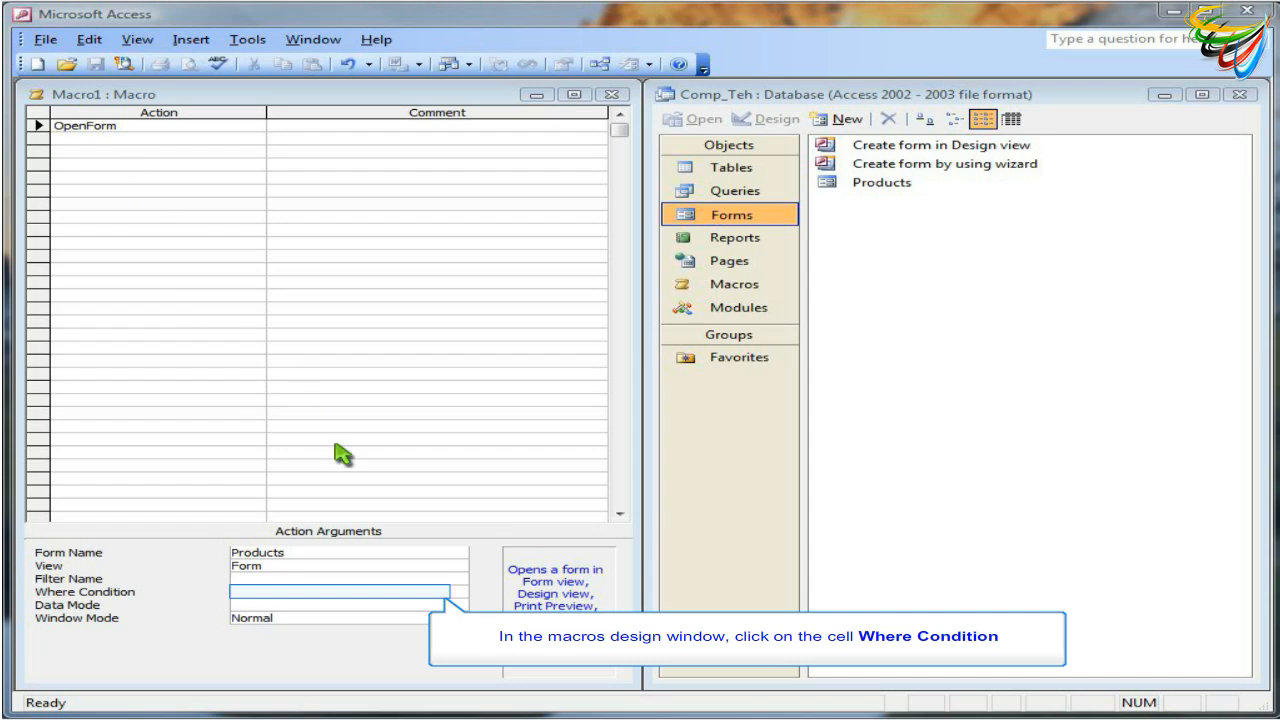
Build the OpenForm action's Where Condition as [Products]![Supplier] ="Samsung", picking the Supplier field from the Products table in the Expression Builder
click(446, 591)
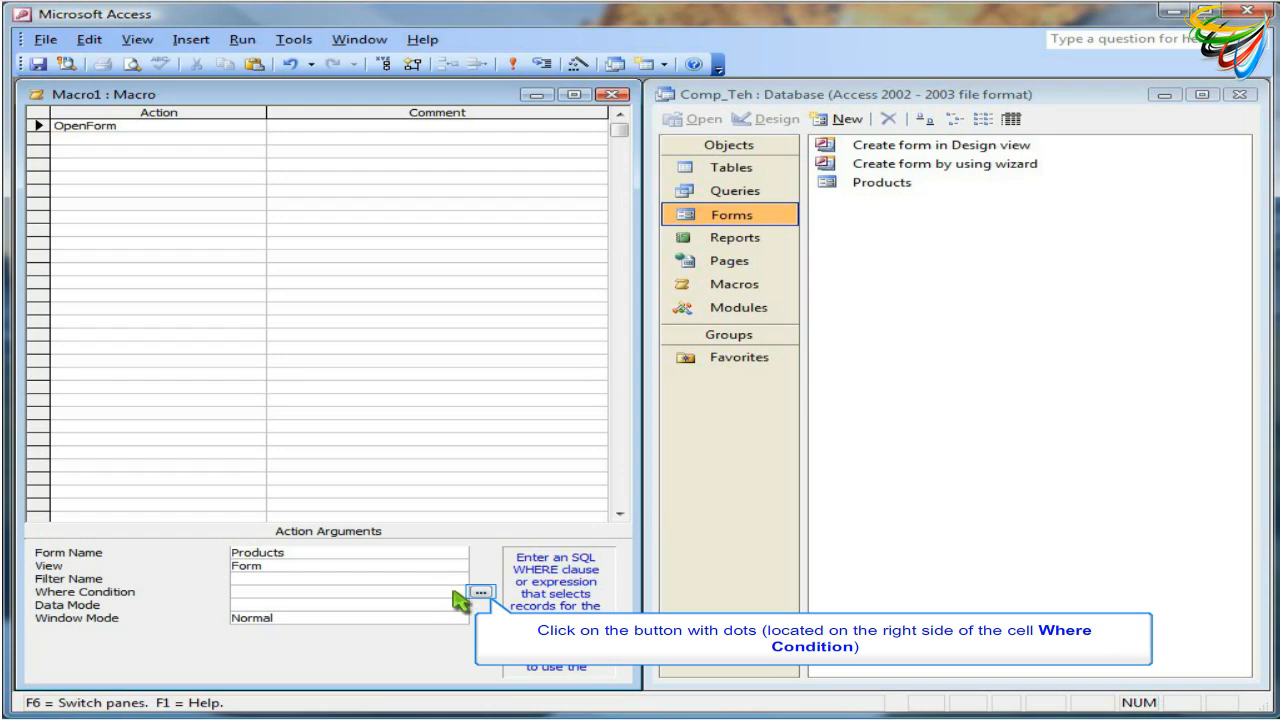
click(480, 593)
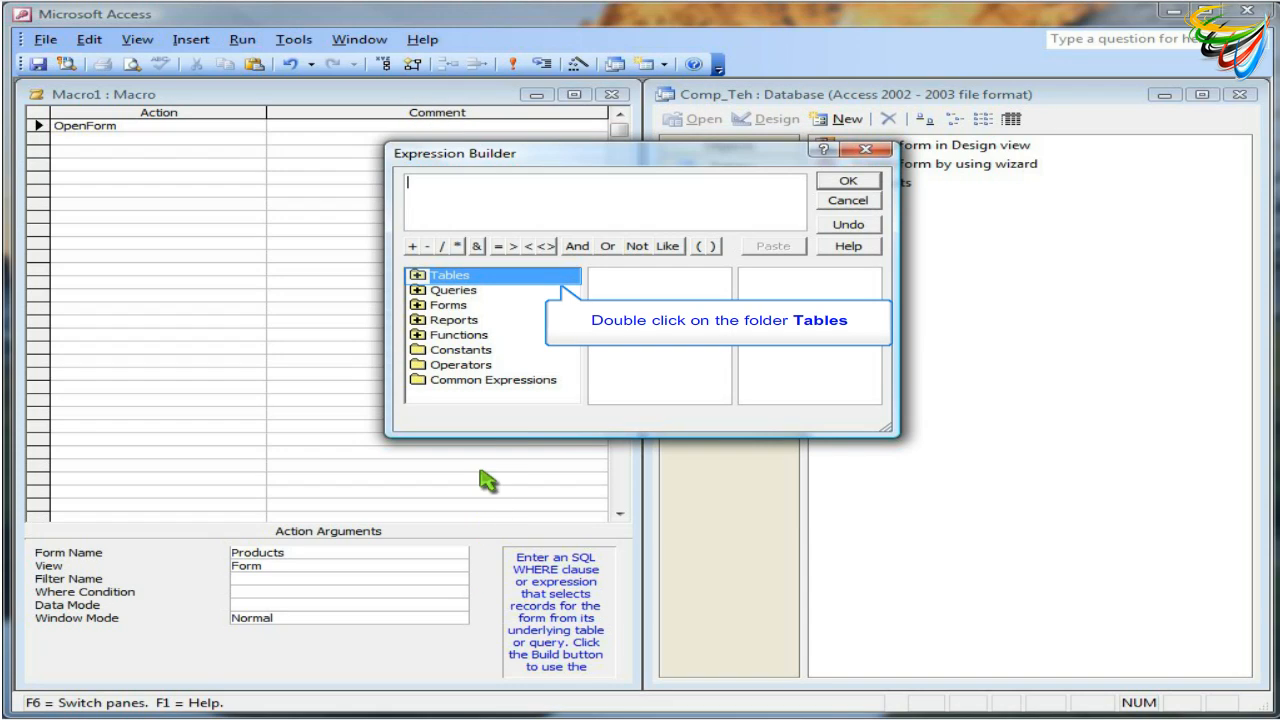
double_click(490, 280)
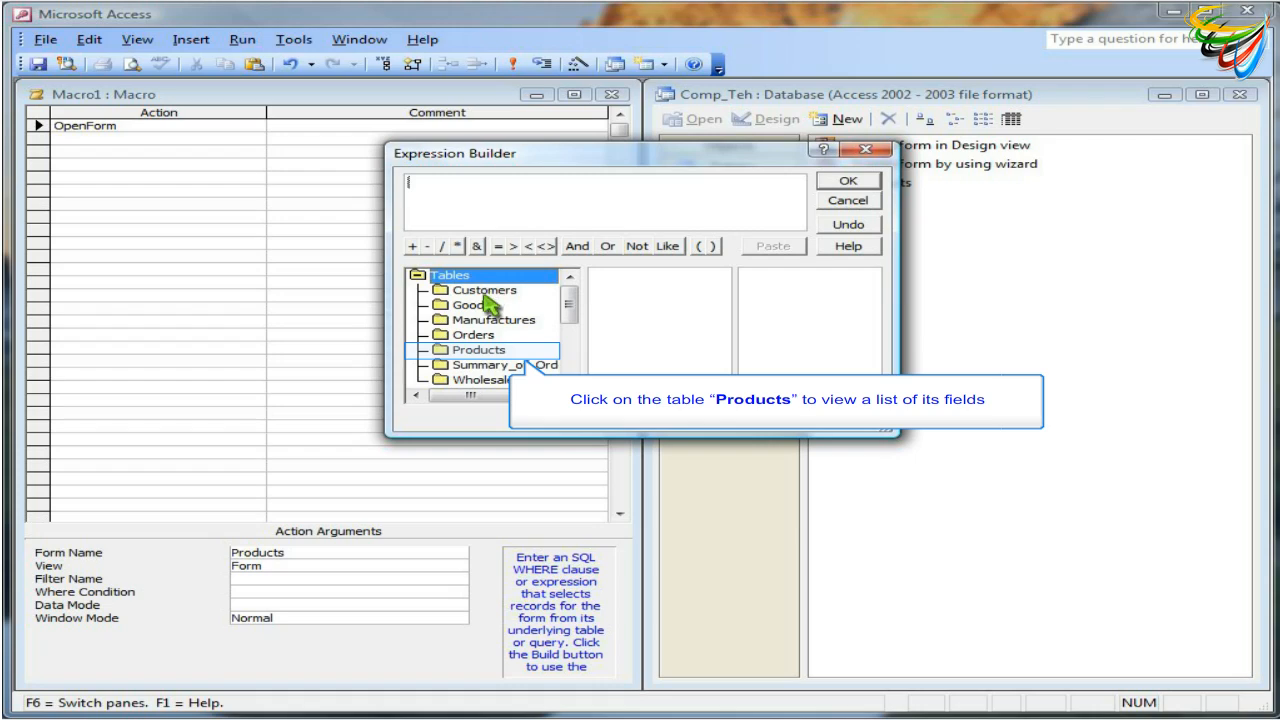
click(463, 352)
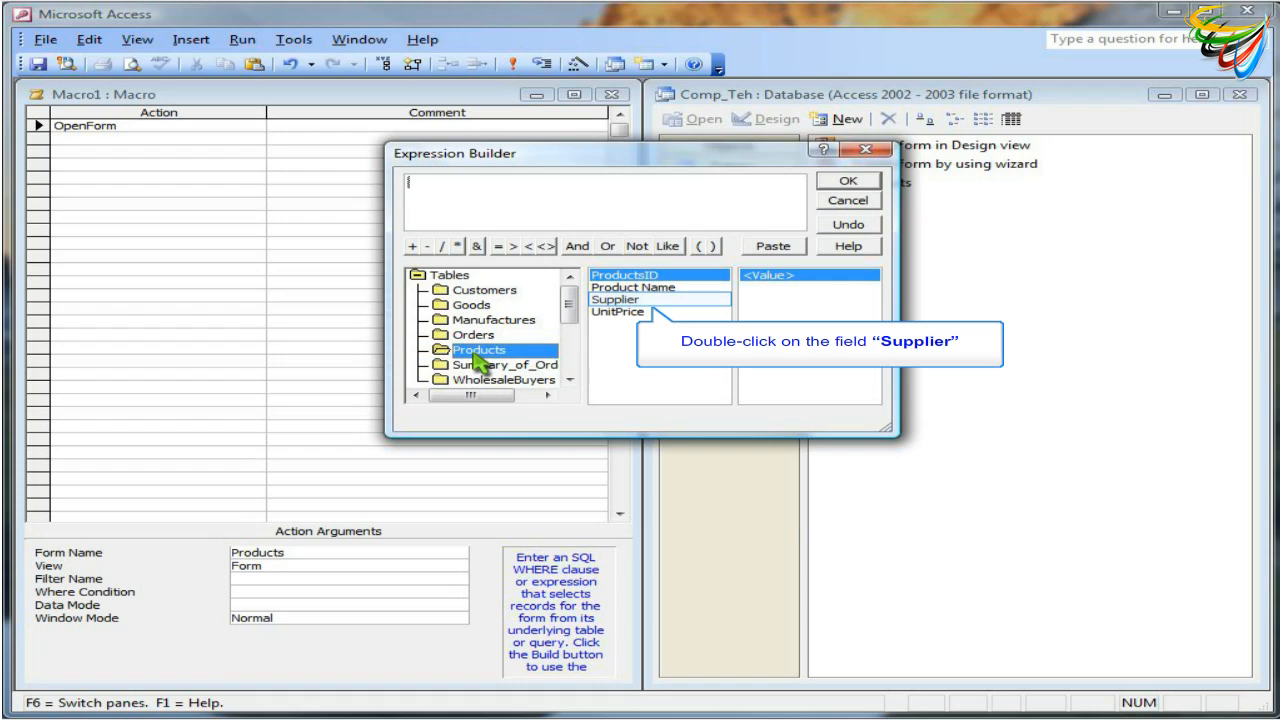
double_click(630, 300)
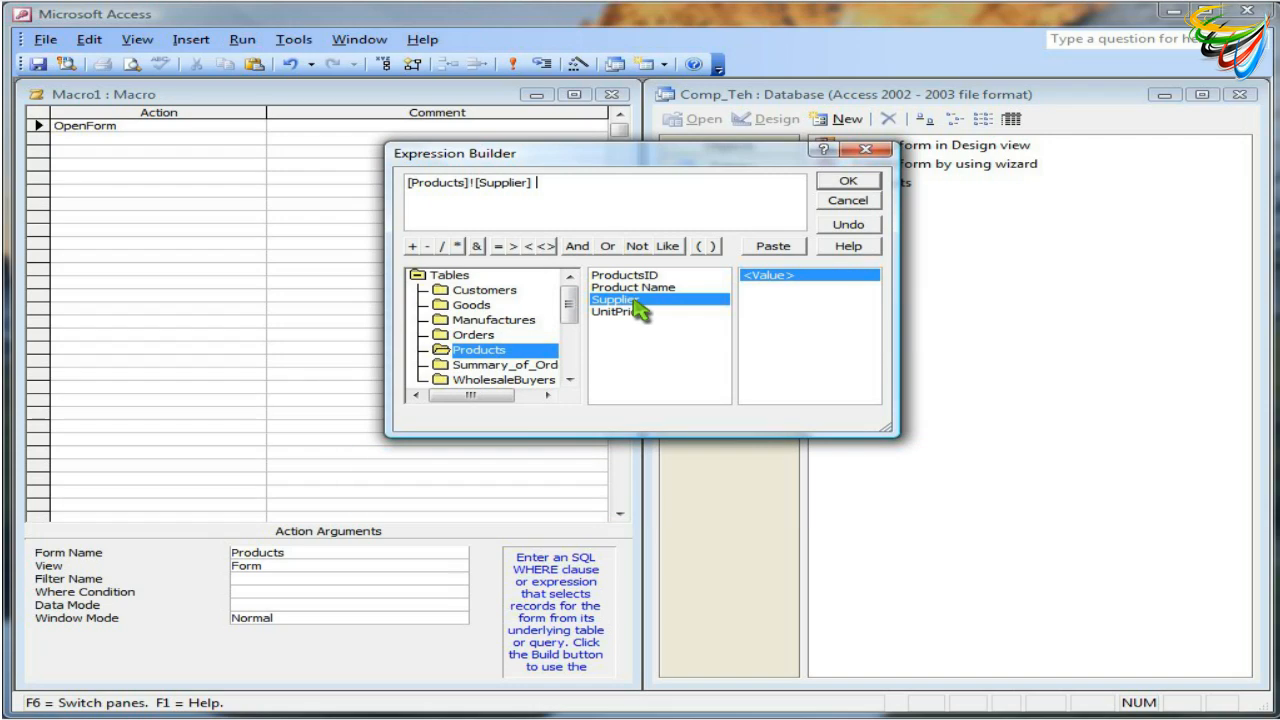
text(="Samsung")
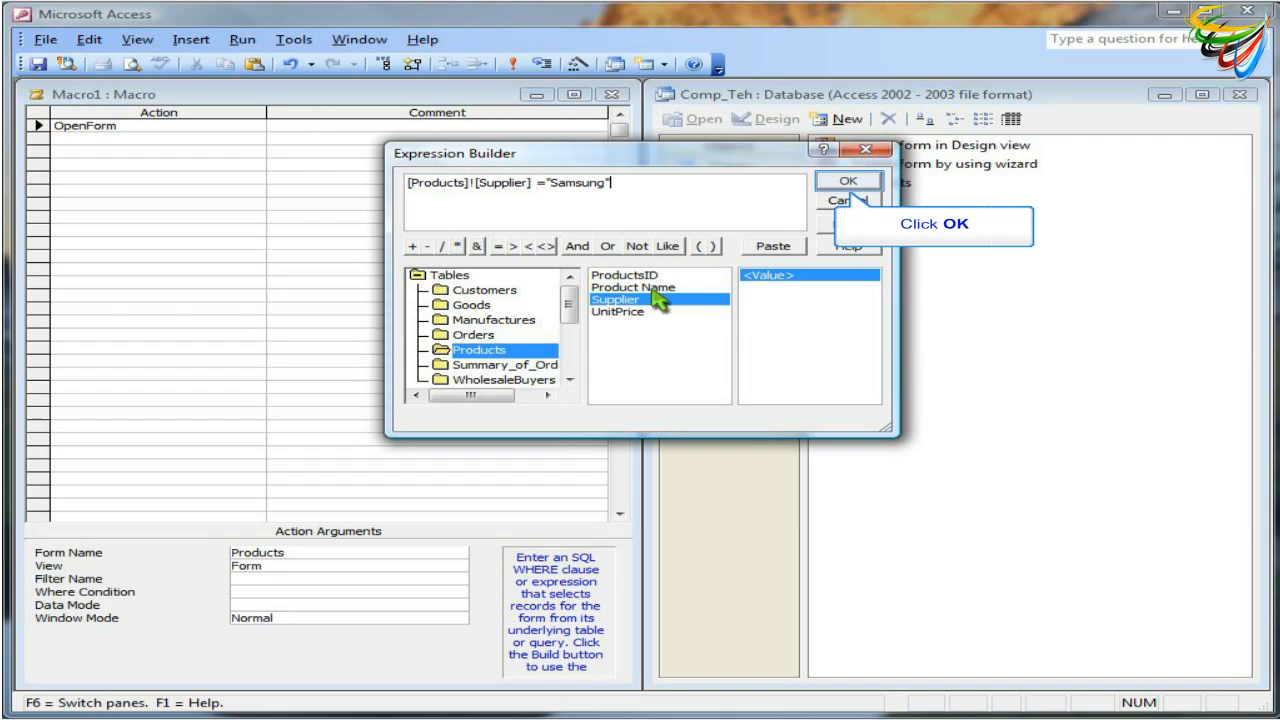
click(848, 182)
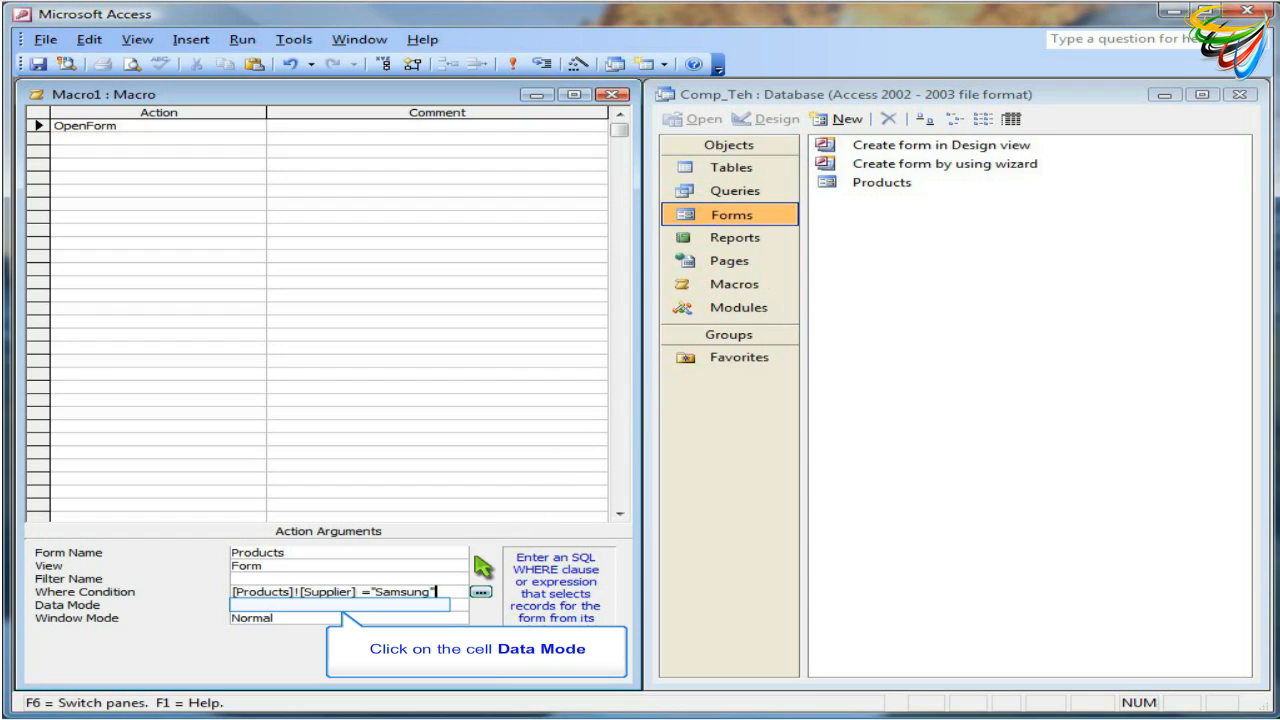
Set the OpenForm action's Data Mode argument to Read Only
click(440, 605)
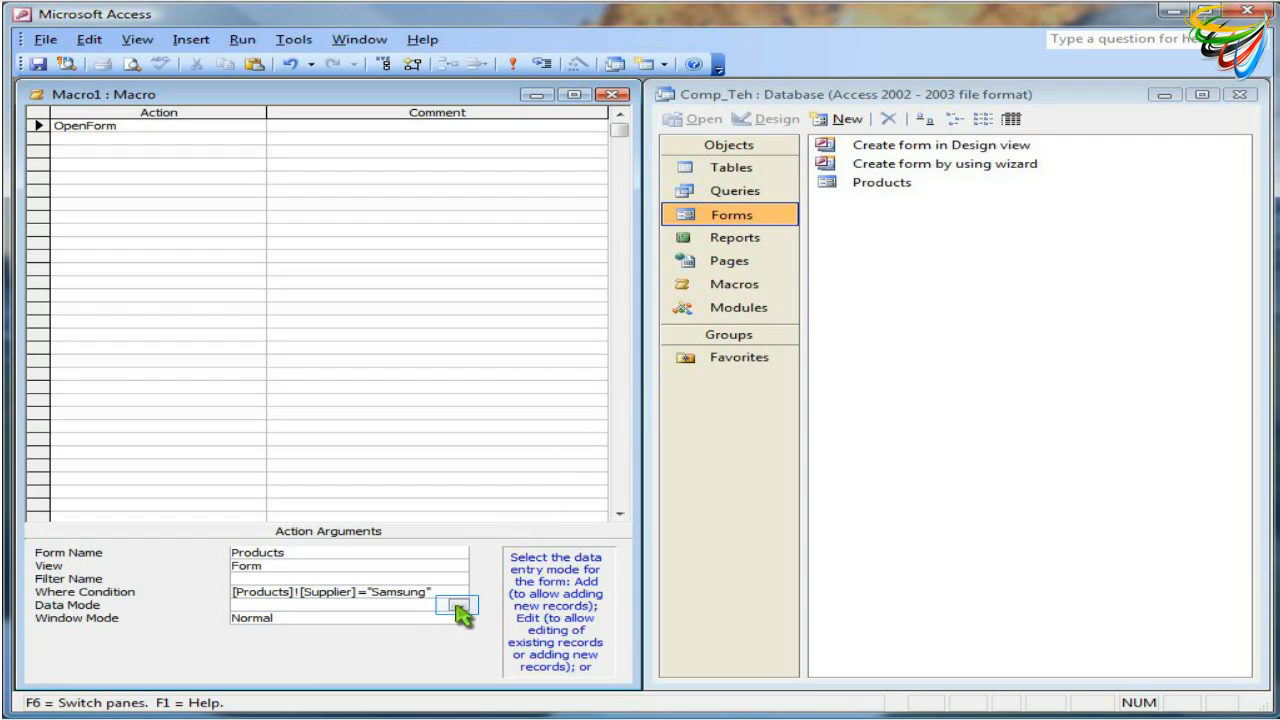
click(458, 606)
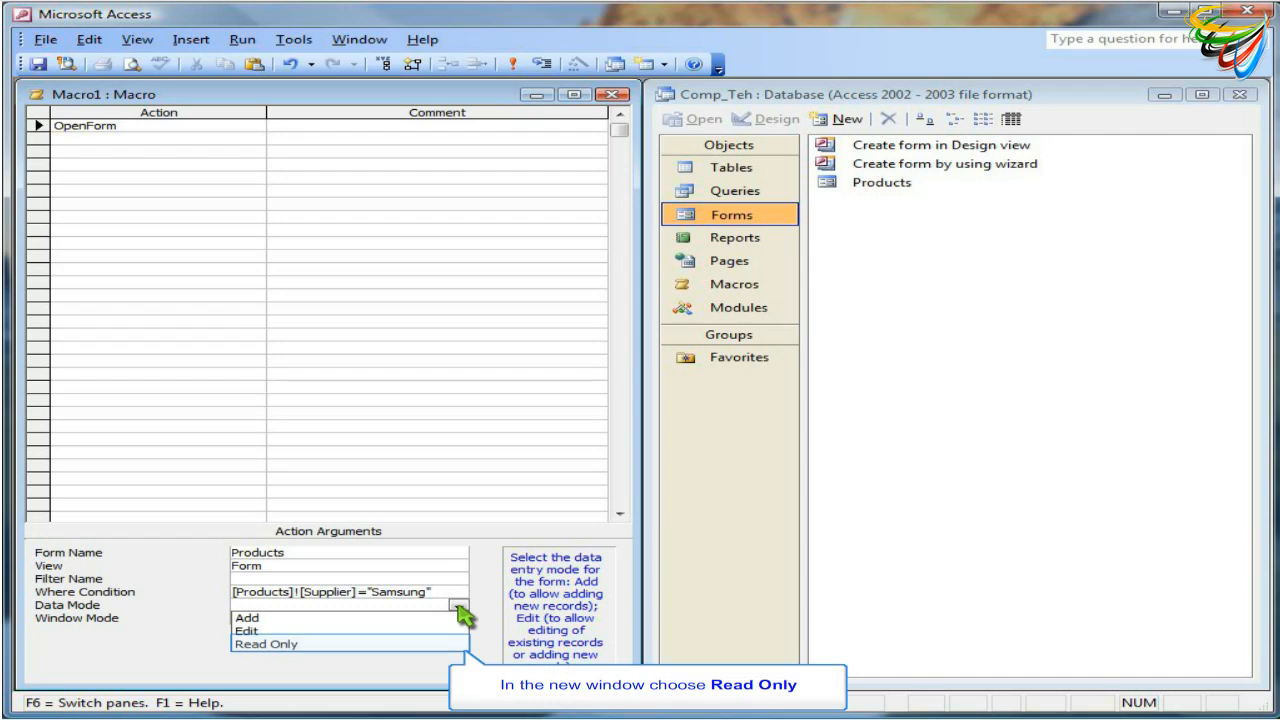
click(418, 645)
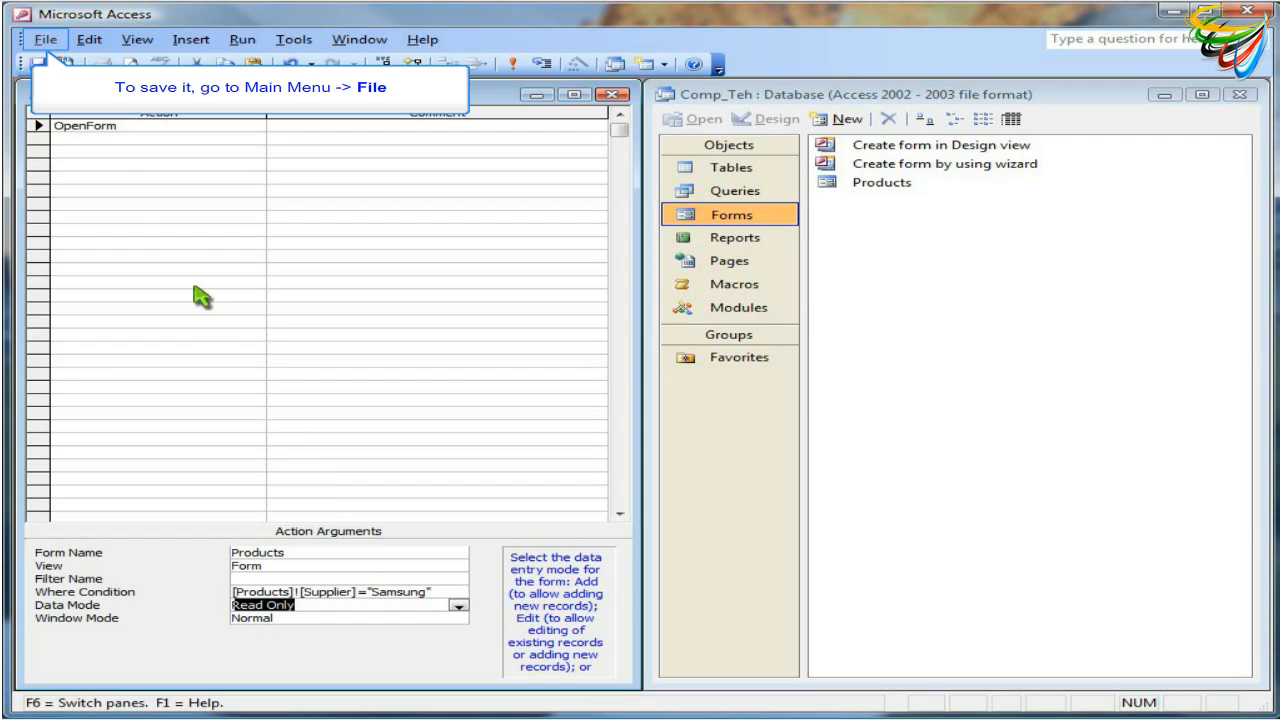
Save the macro under the name ProductsSamsung
click(45, 42)
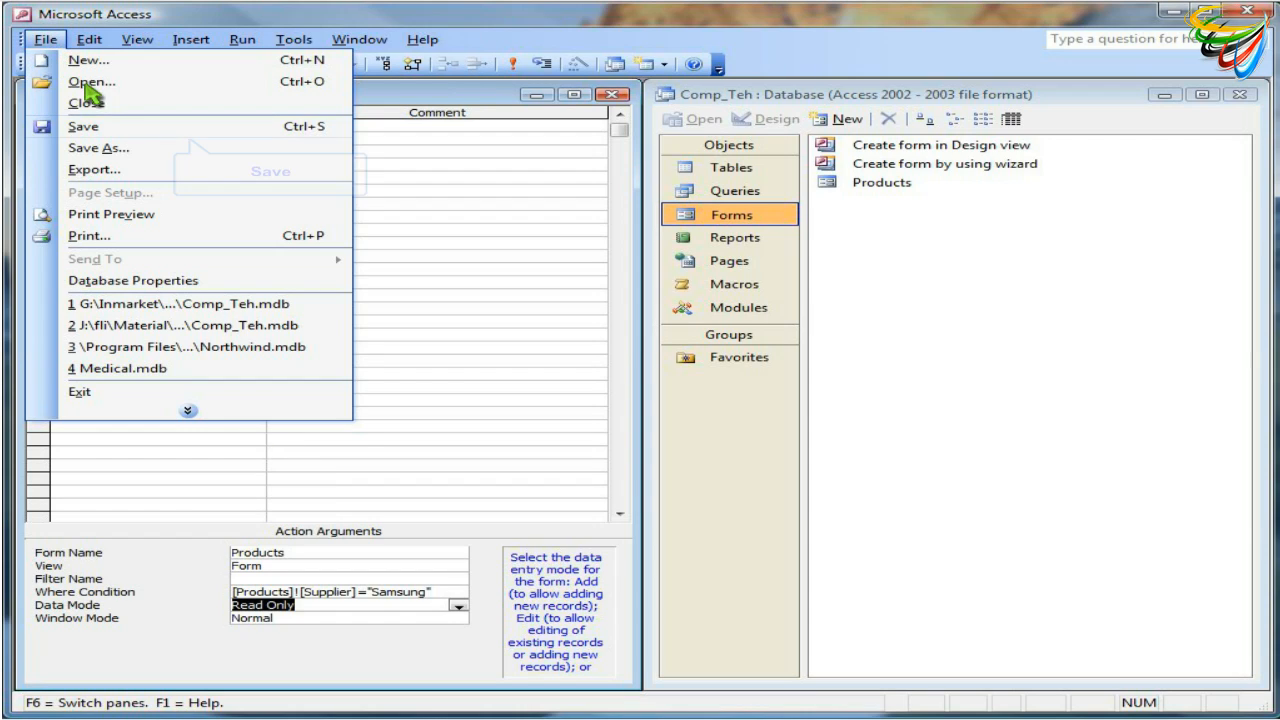
click(122, 130)
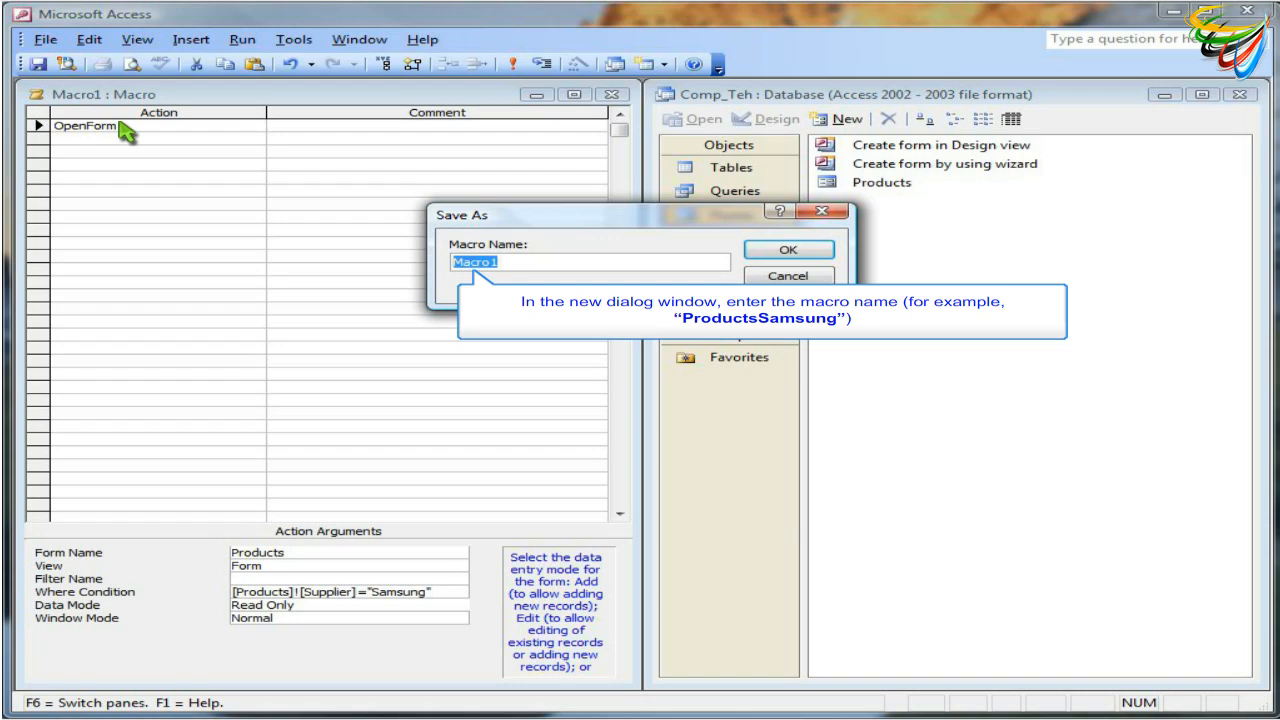
text(Produ)
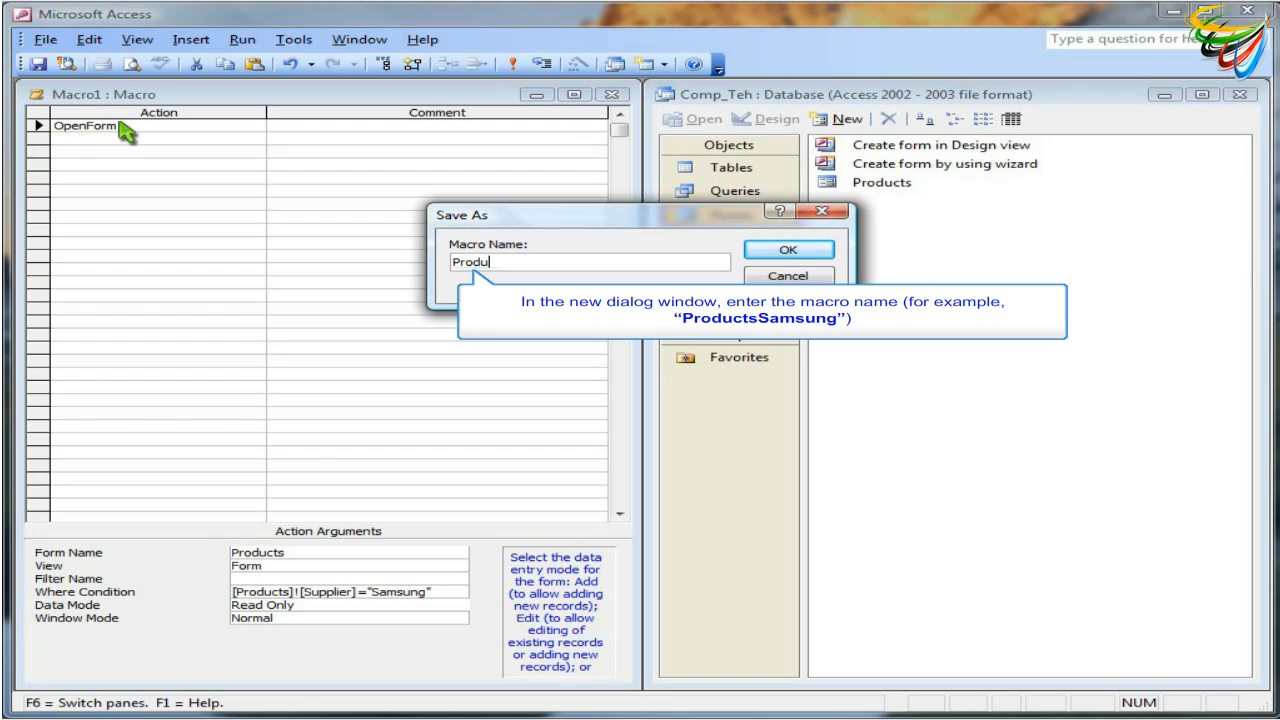
text(ctsSamsung)
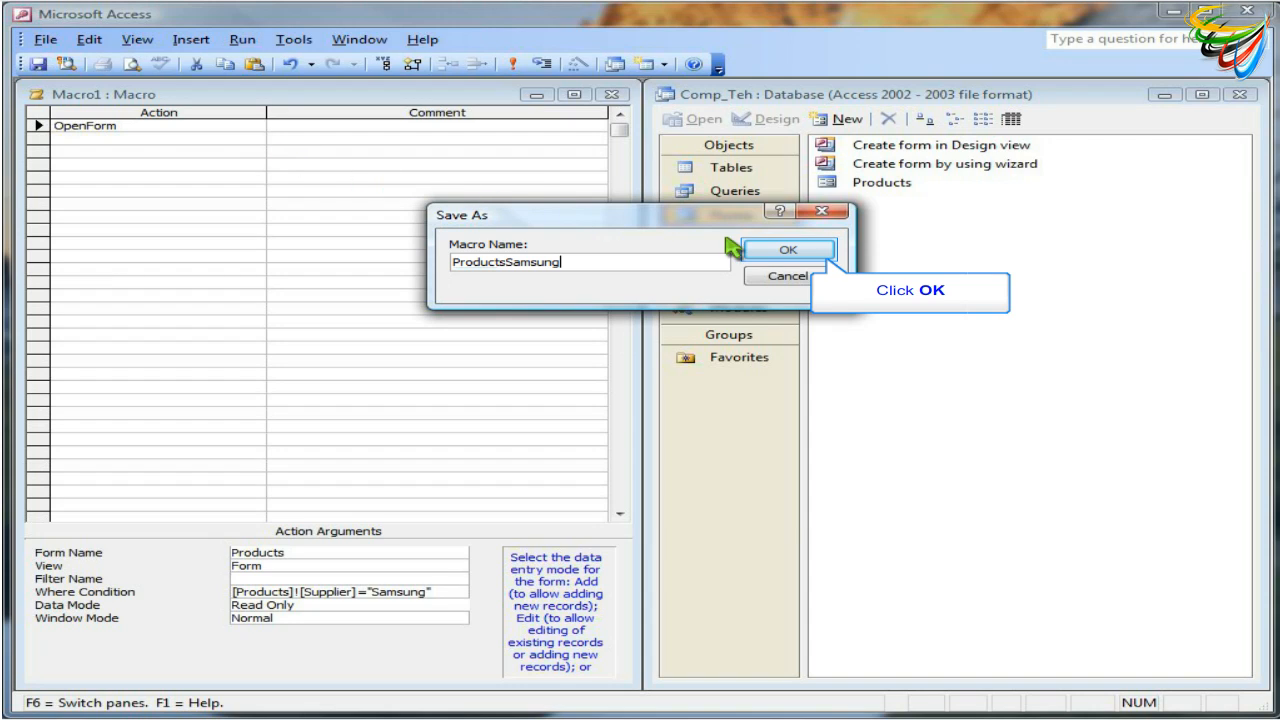
click(789, 250)
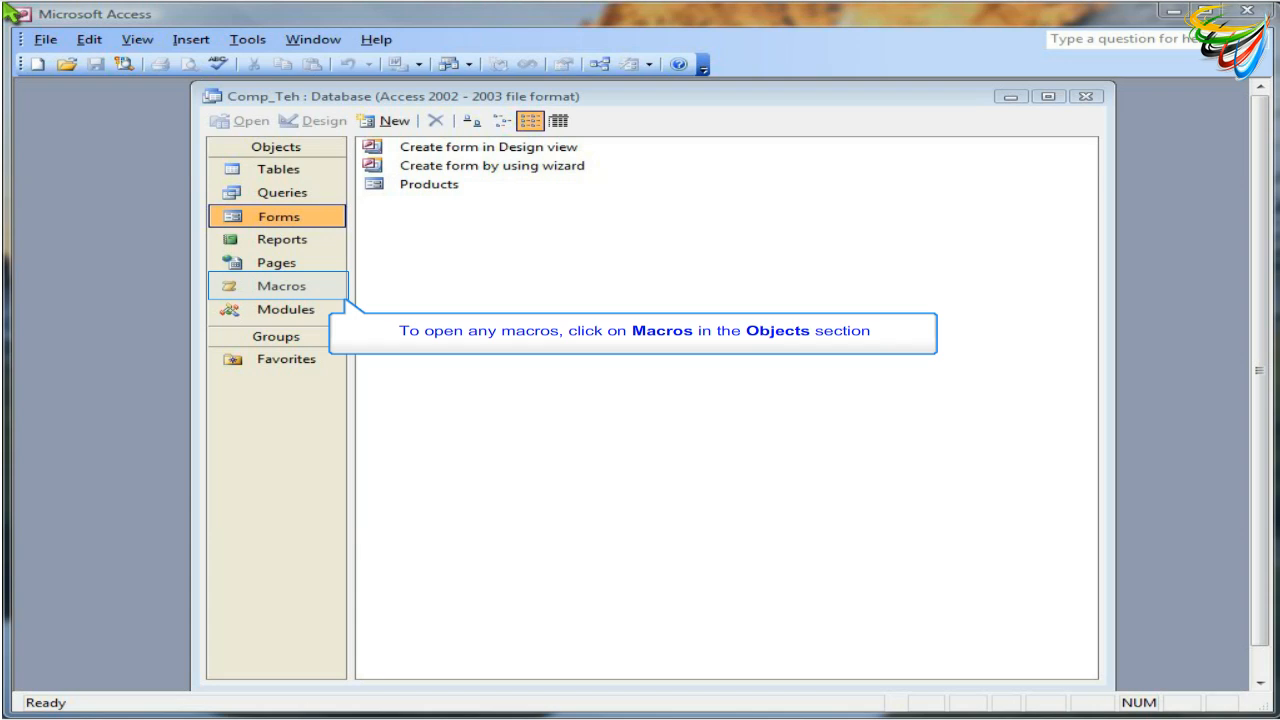
Open the ProductsSamsung macro in Design view from the database's Macros objects
click(325, 287)
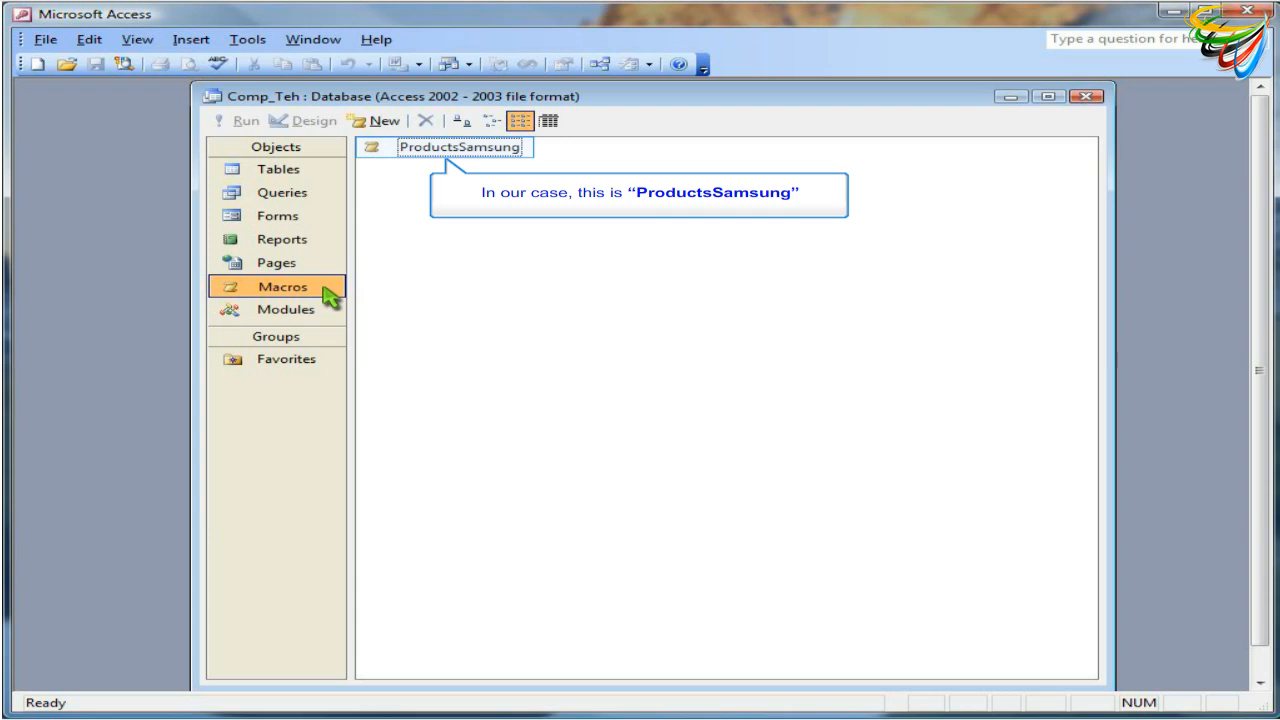
click(409, 150)
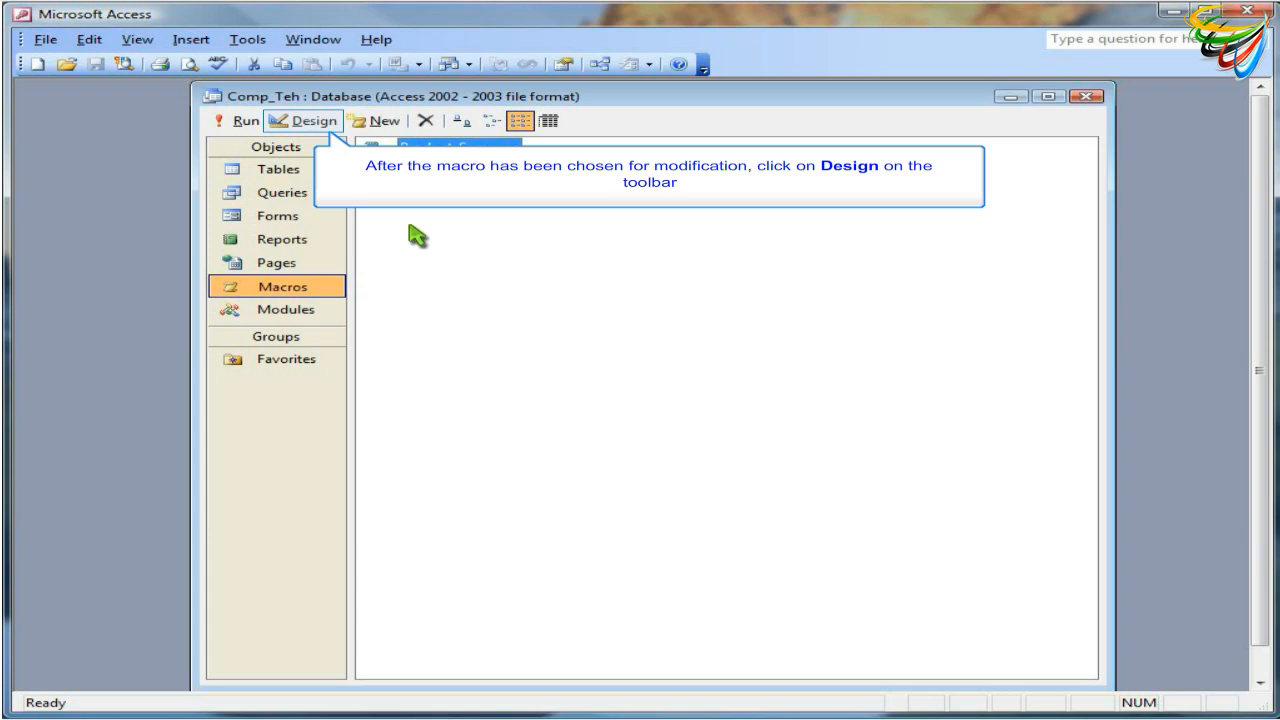
click(314, 122)
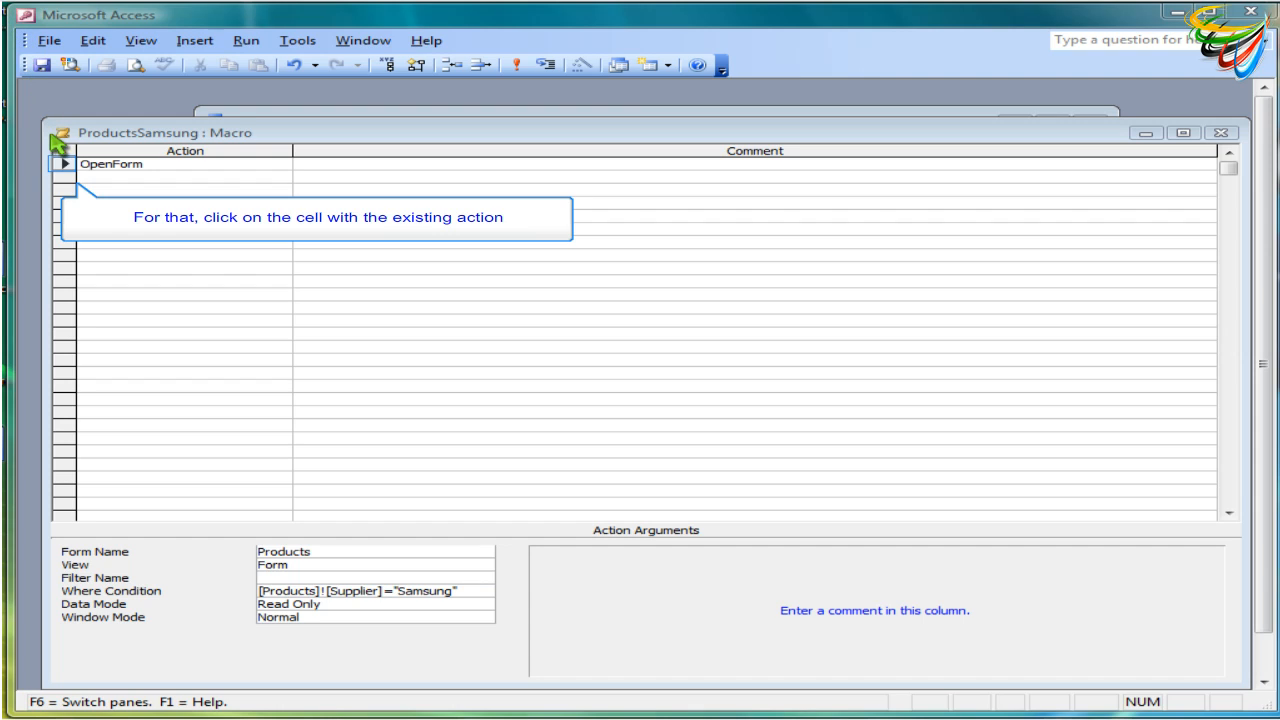
Insert a blank row above the OpenForm action in the macro
click(61, 164)
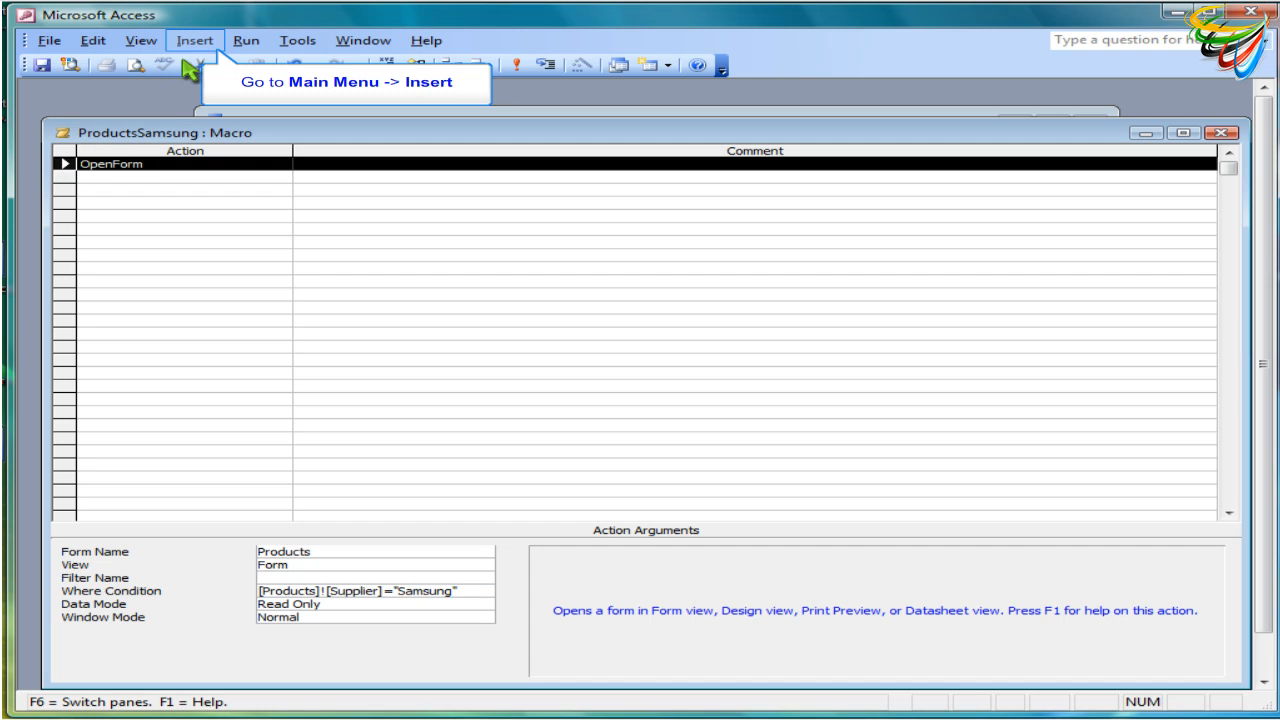
click(206, 40)
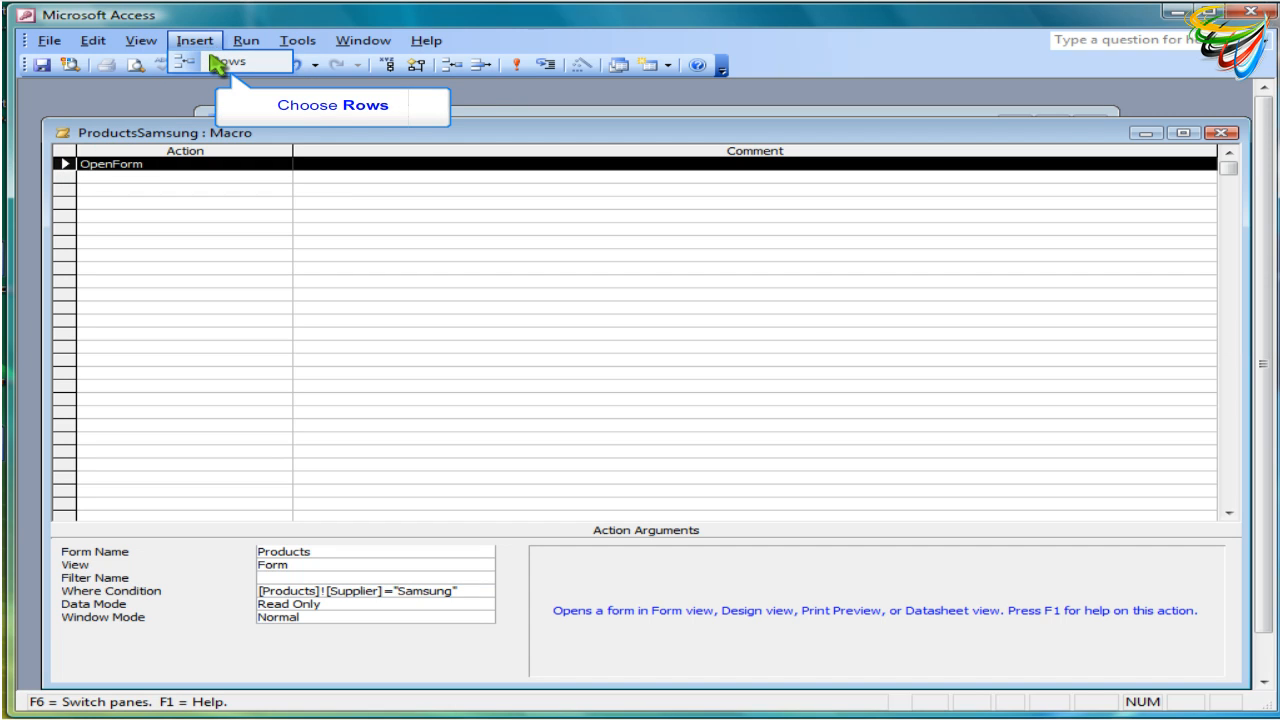
click(212, 64)
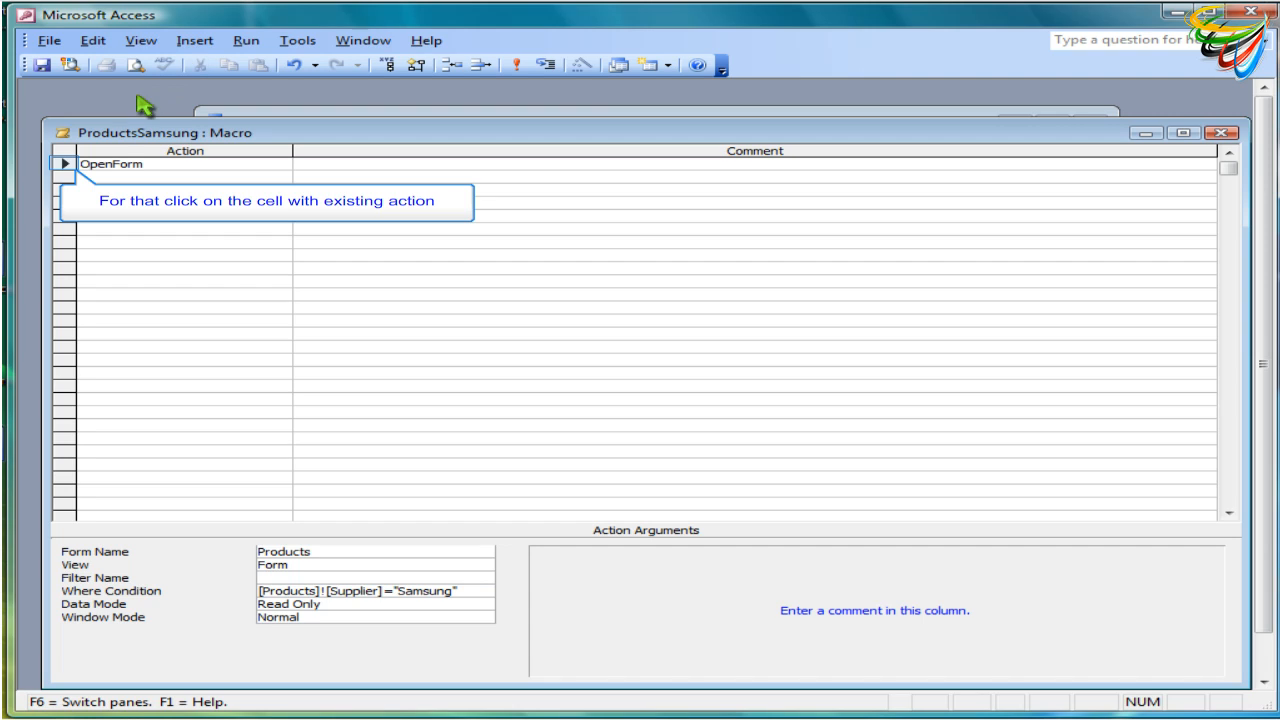
Insert a row above the OpenForm action and choose SetValue as its action
click(65, 165)
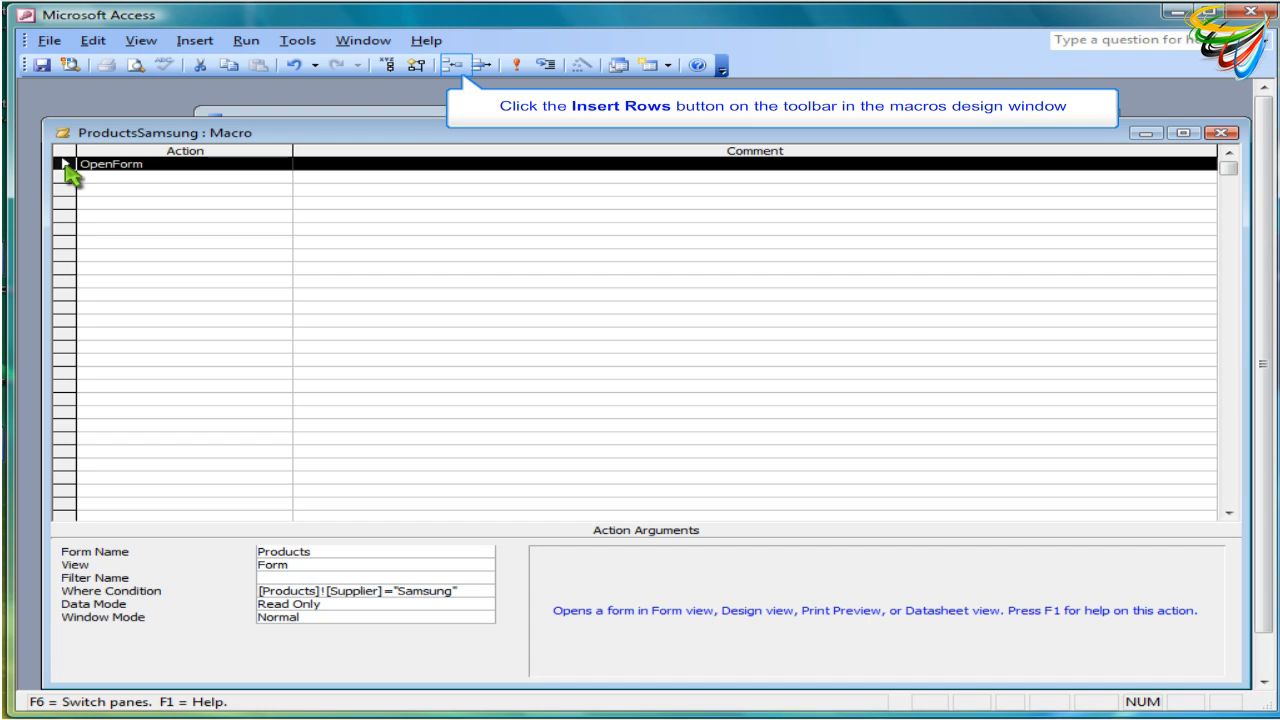
click(451, 66)
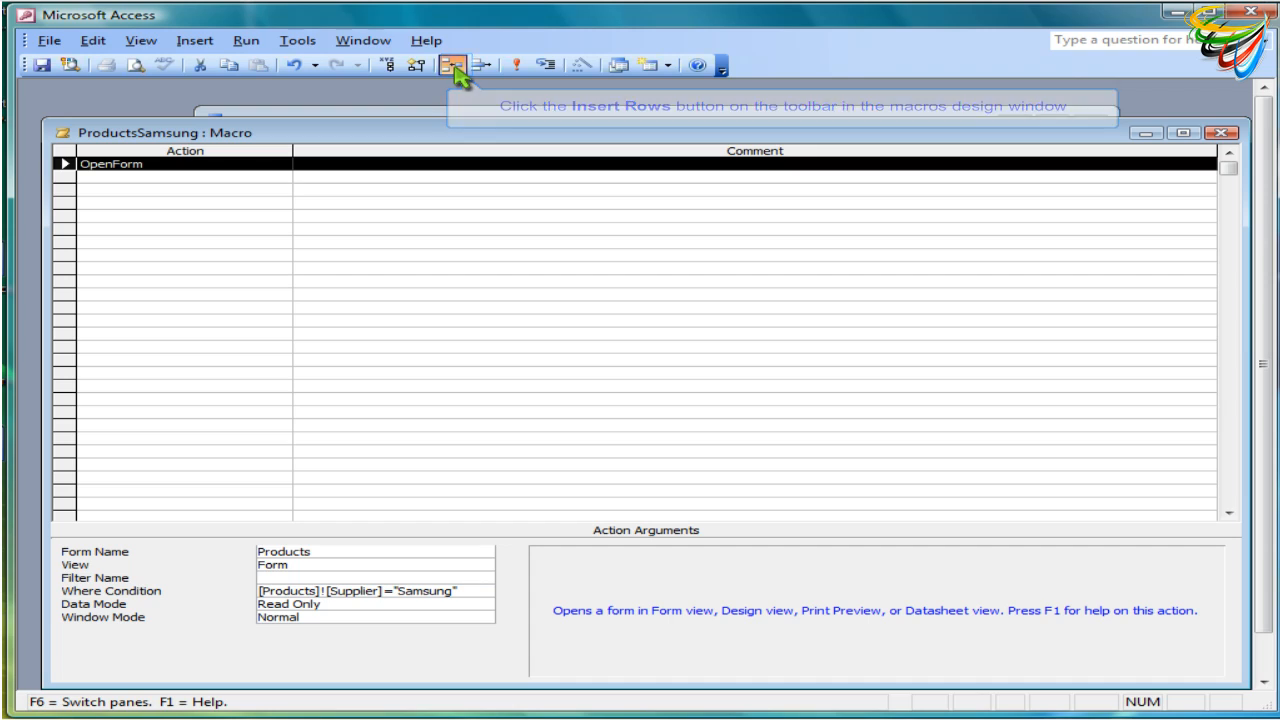
click(252, 164)
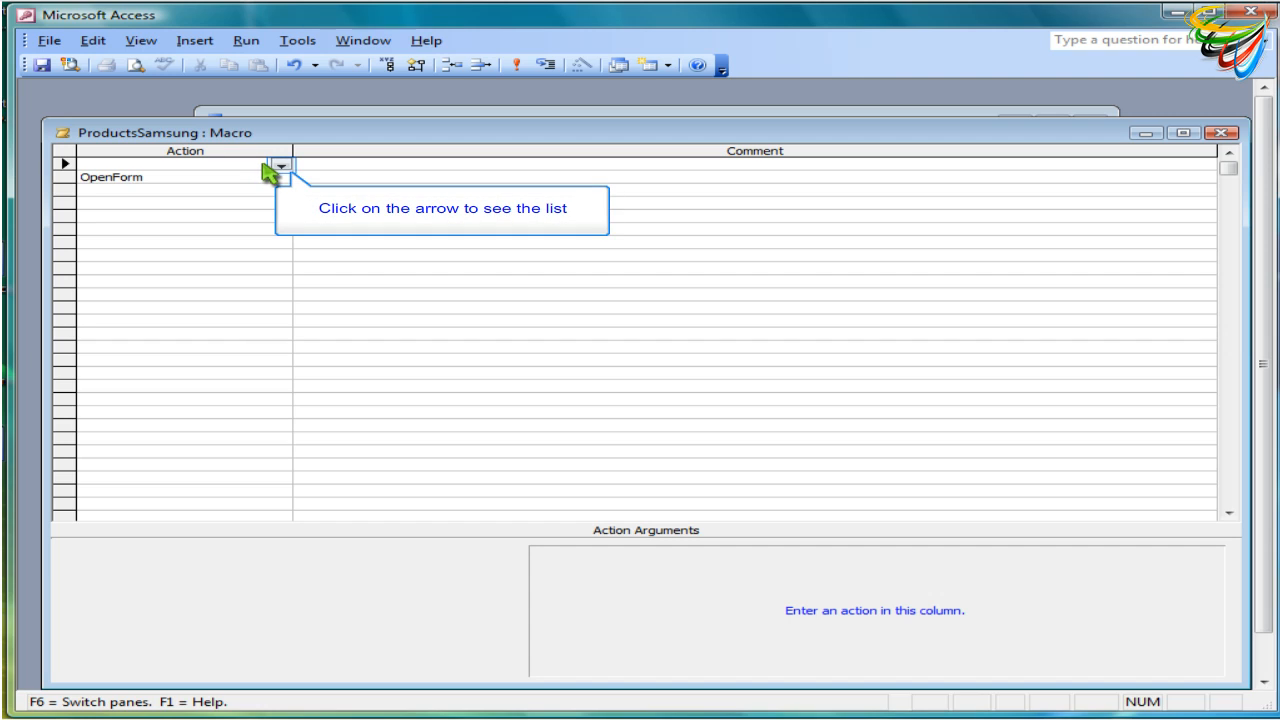
click(281, 166)
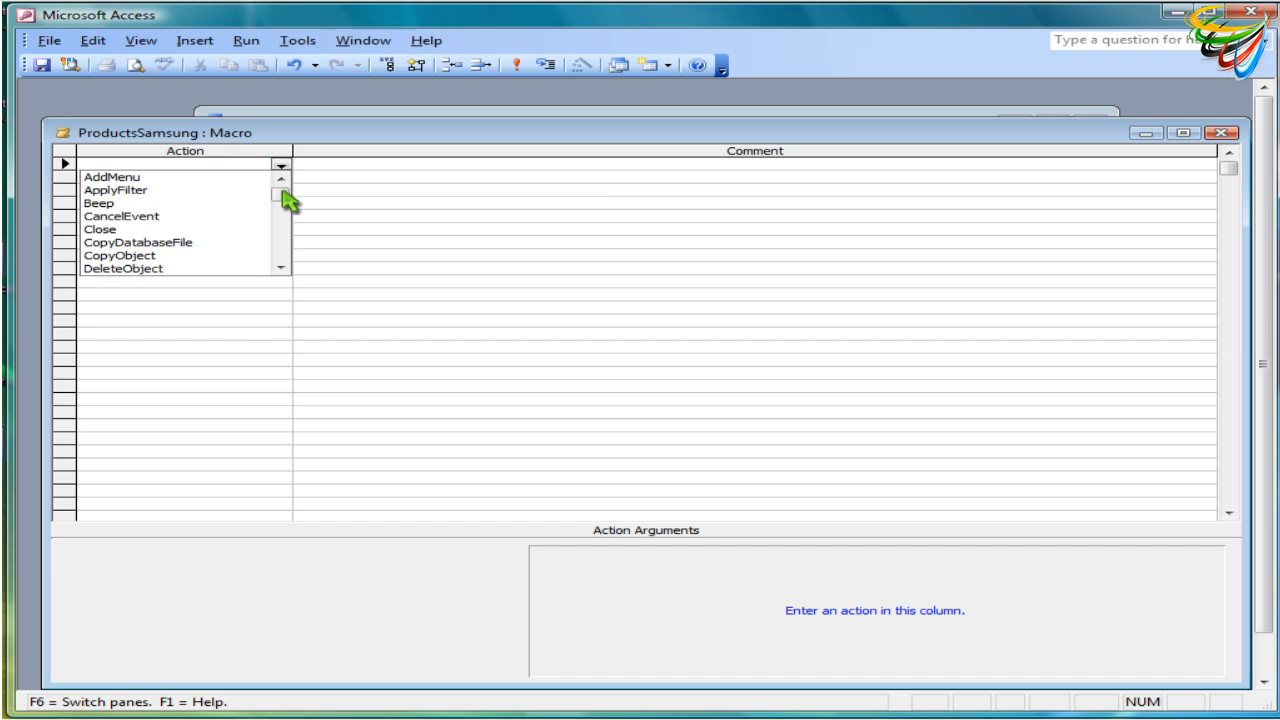
click(284, 246)
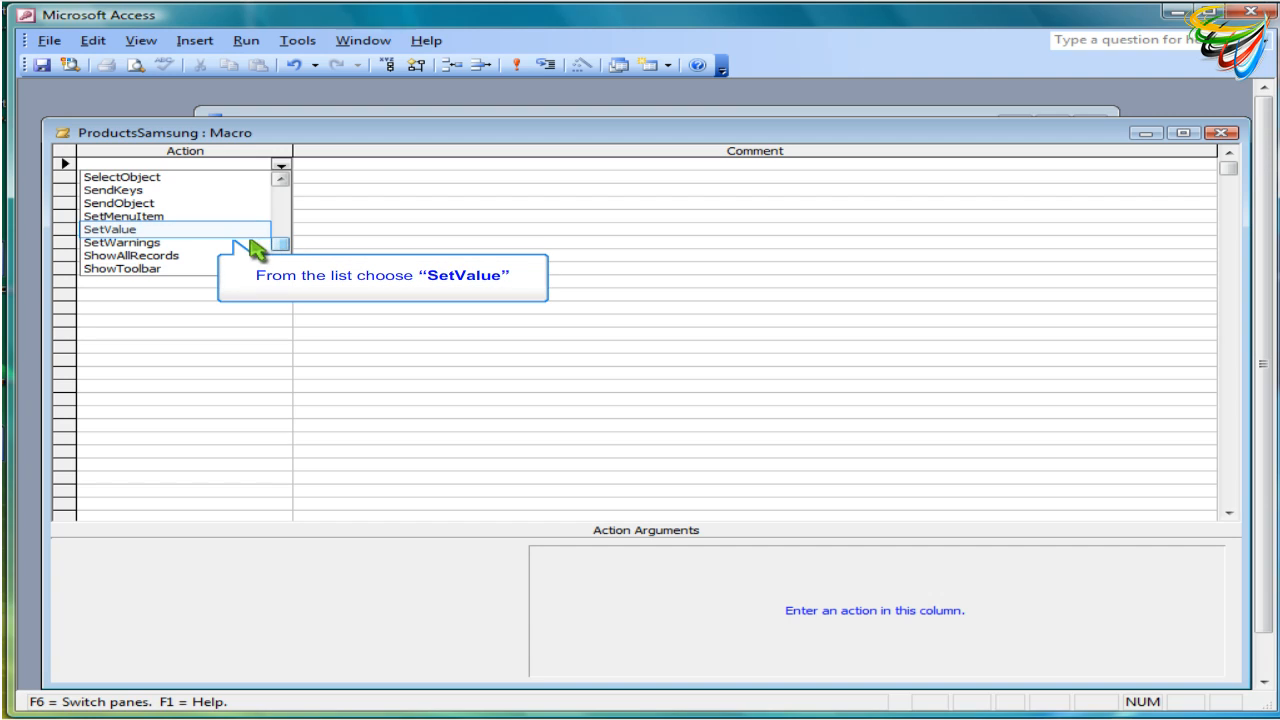
click(118, 230)
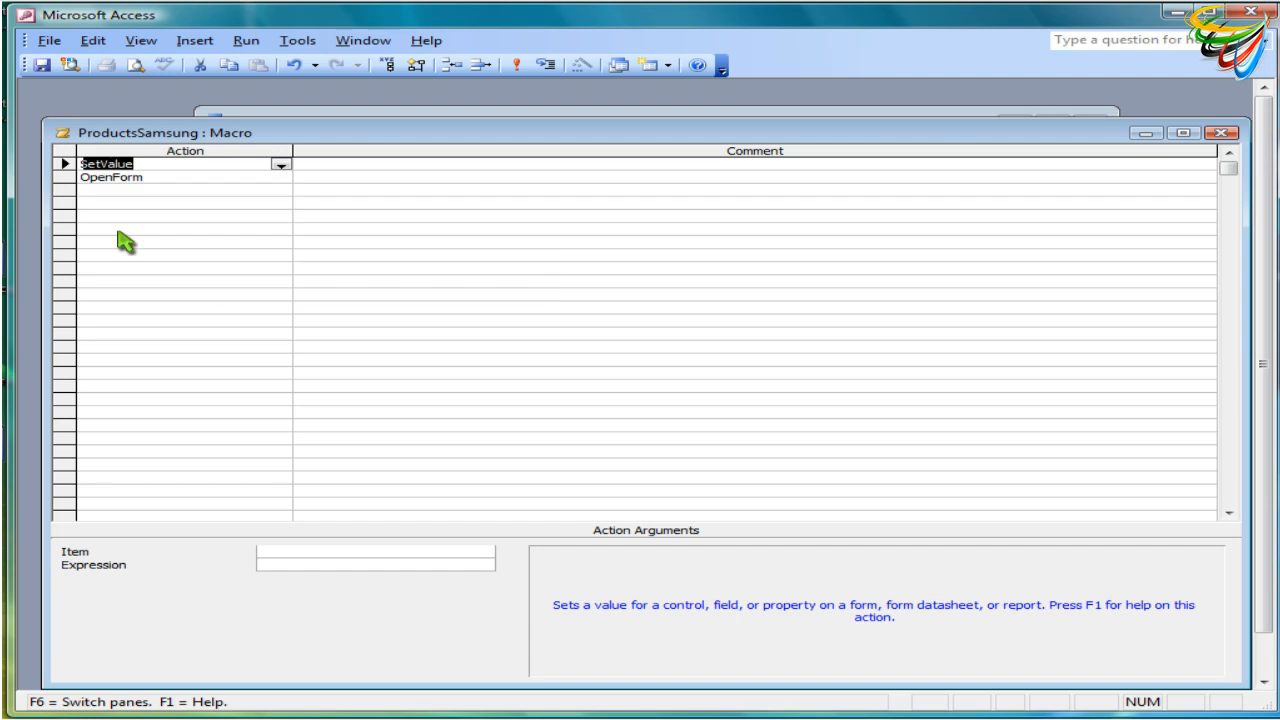